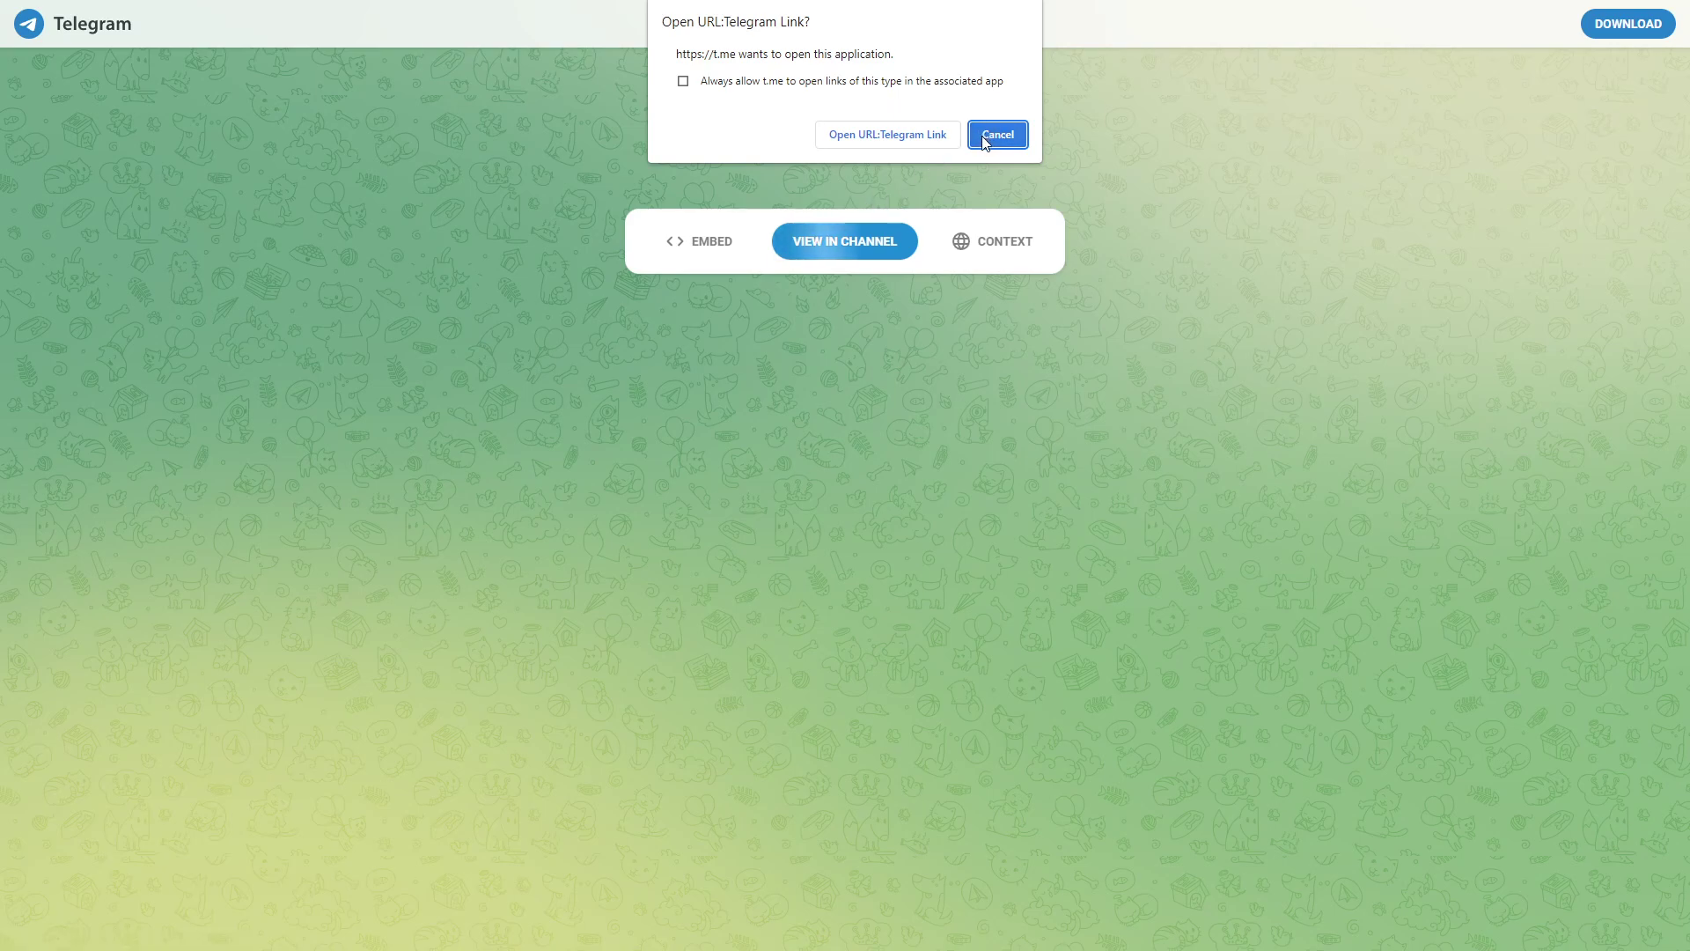
Step: Decline opening the Telegram link and return to the Twitter thread with the Satoshi Island nature video
{"action": "left_click", "coordinate": [981, 136]}
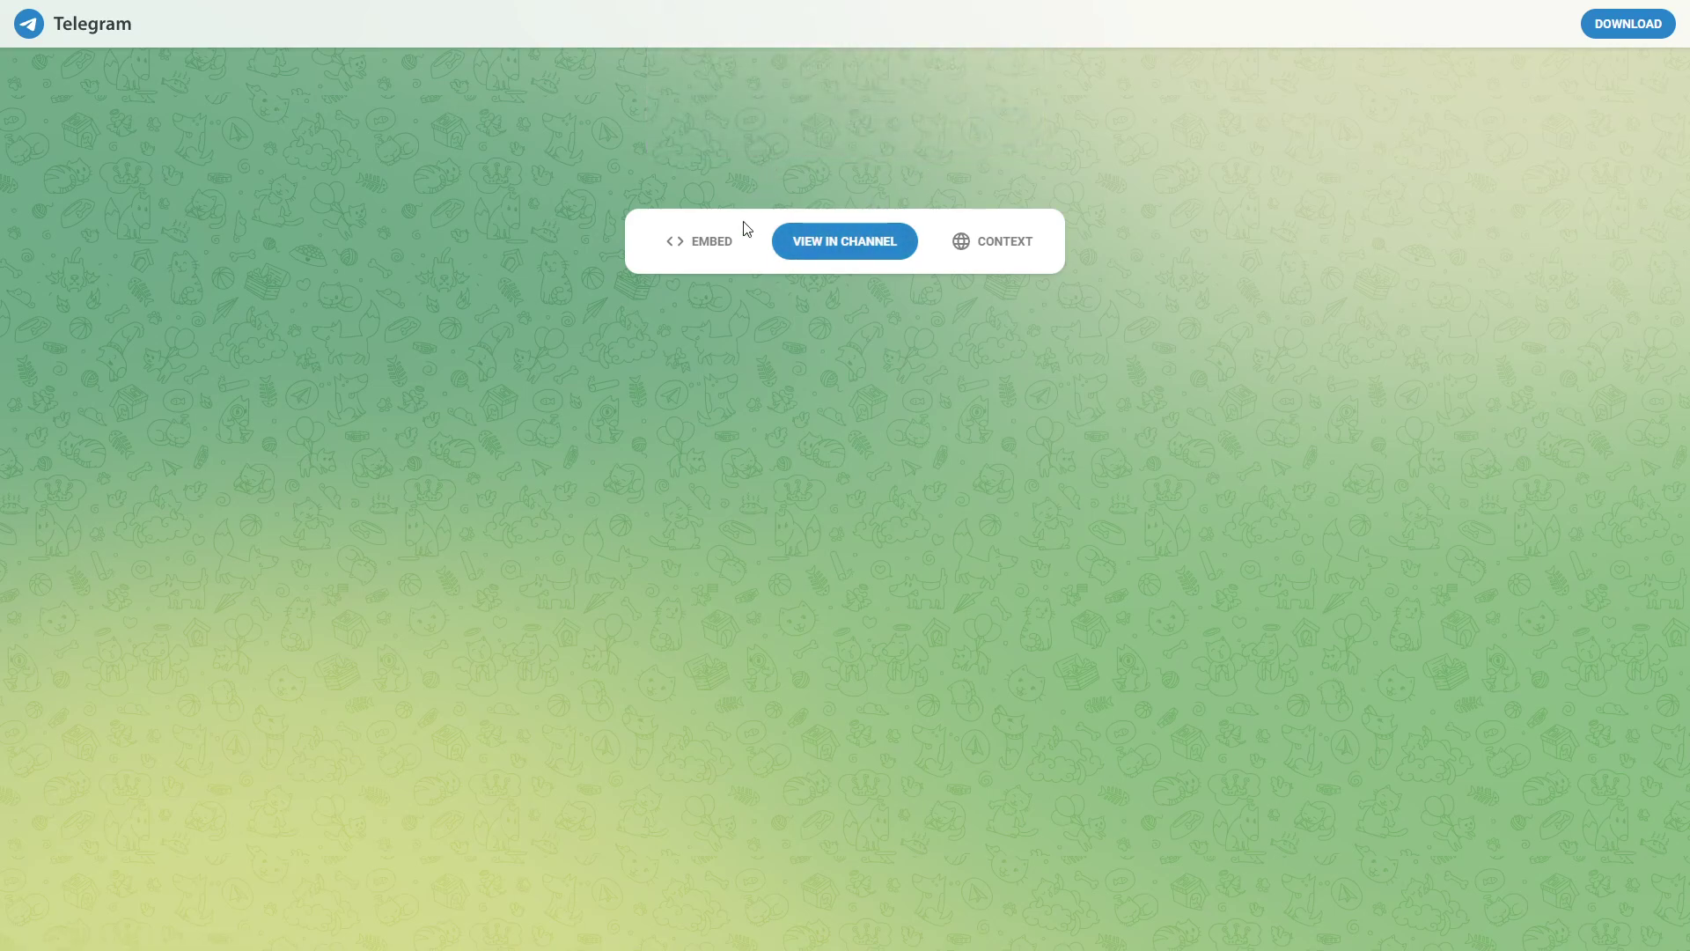
{"action": "key", "text": "ctrl+w"}
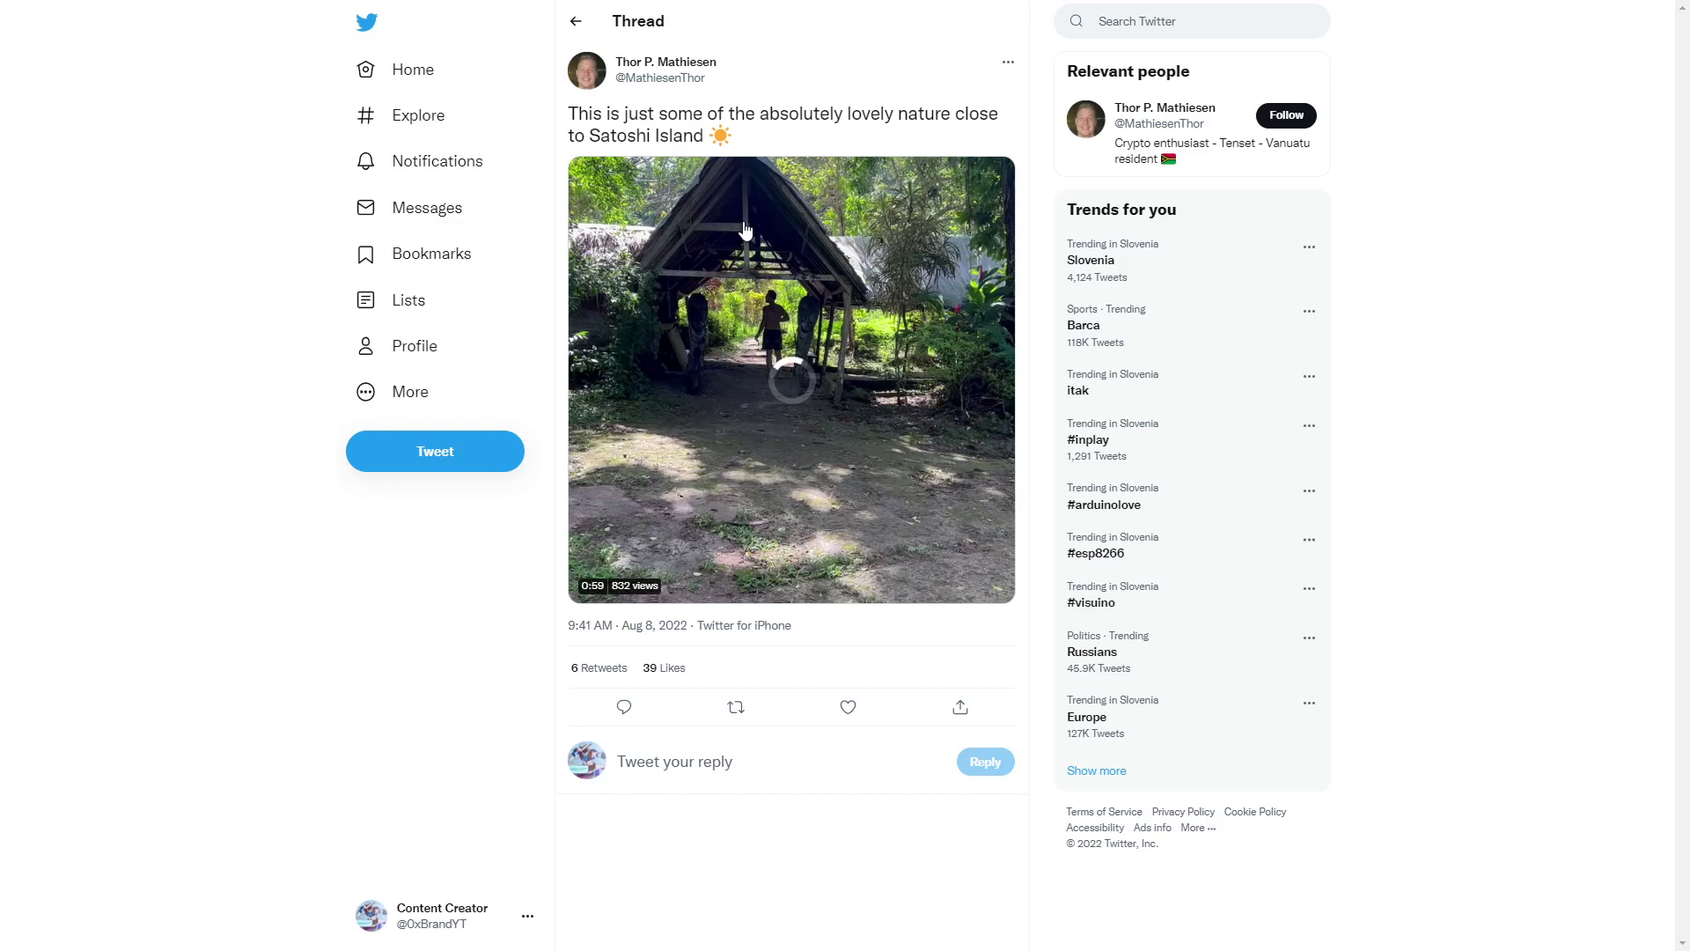
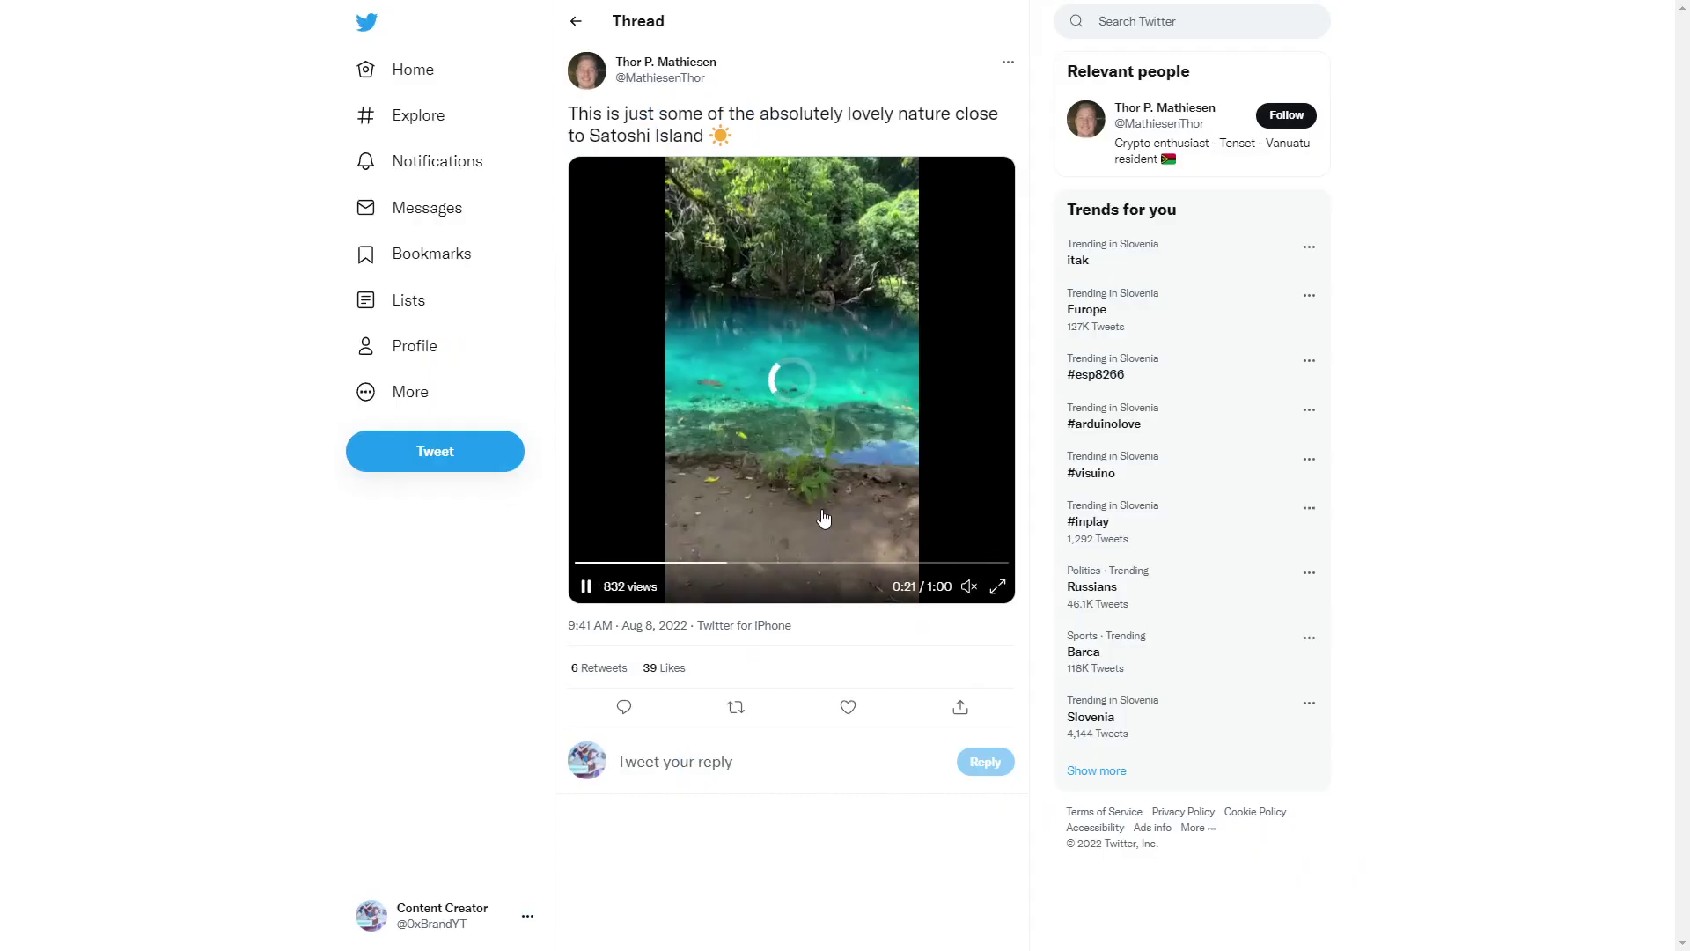
Step: Restart the Satoshi Island nature video, pause it at 0:04, and mute its sound
{"action": "left_click", "coordinate": [589, 564]}
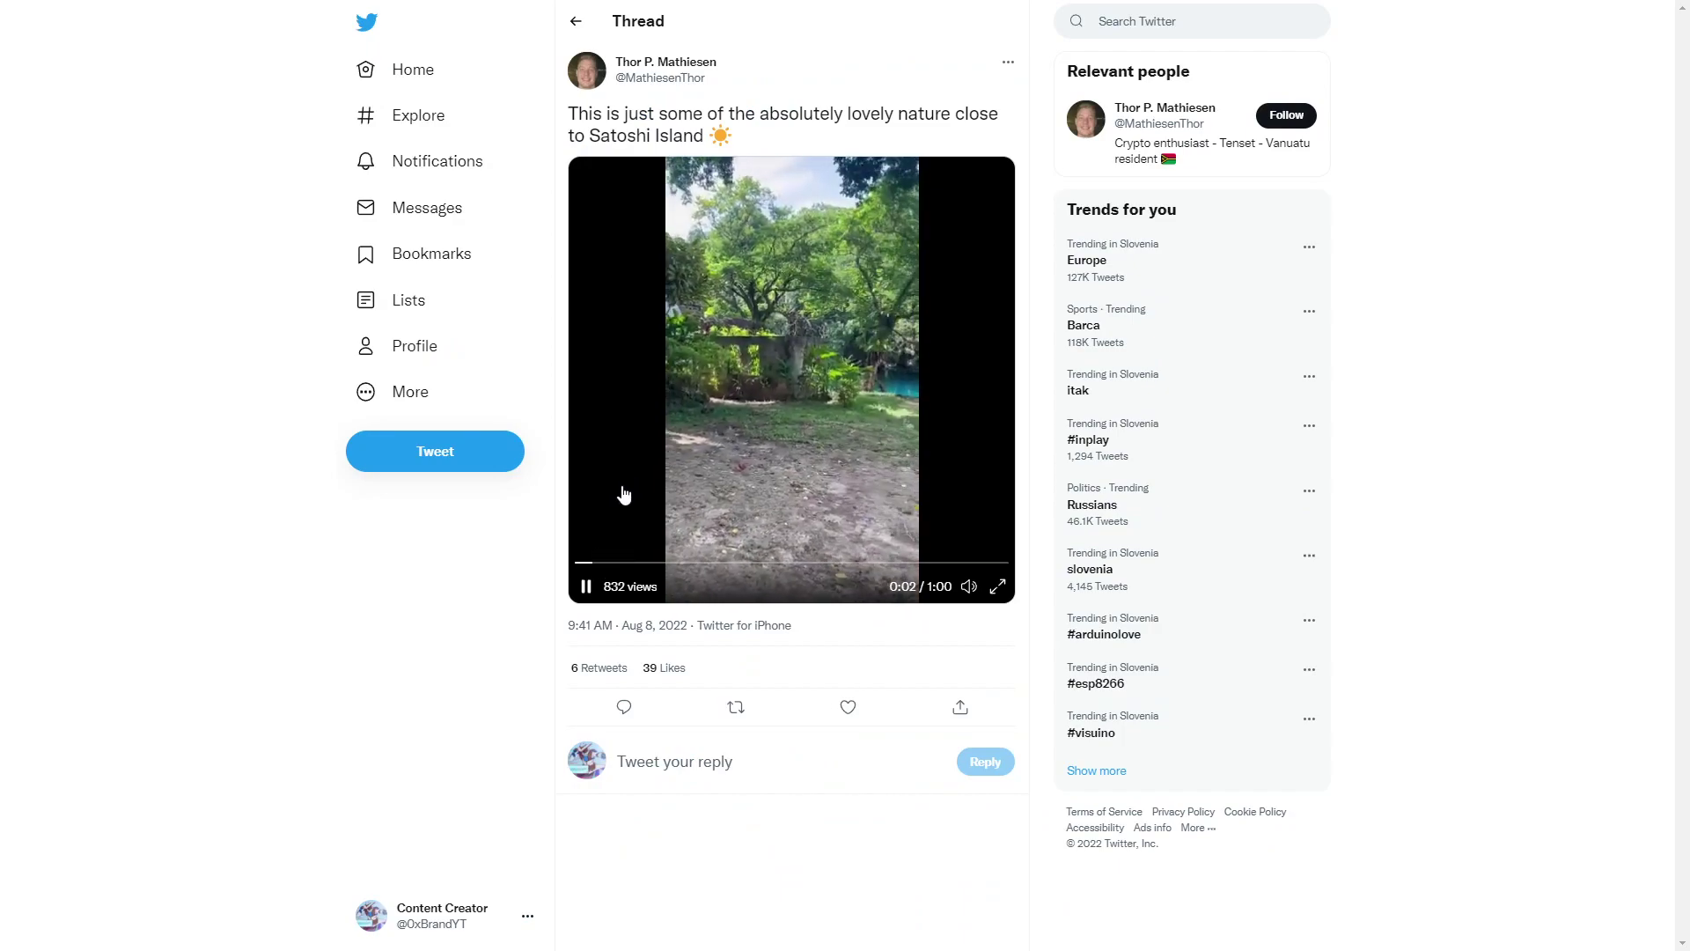
{"action": "left_click", "coordinate": [584, 584]}
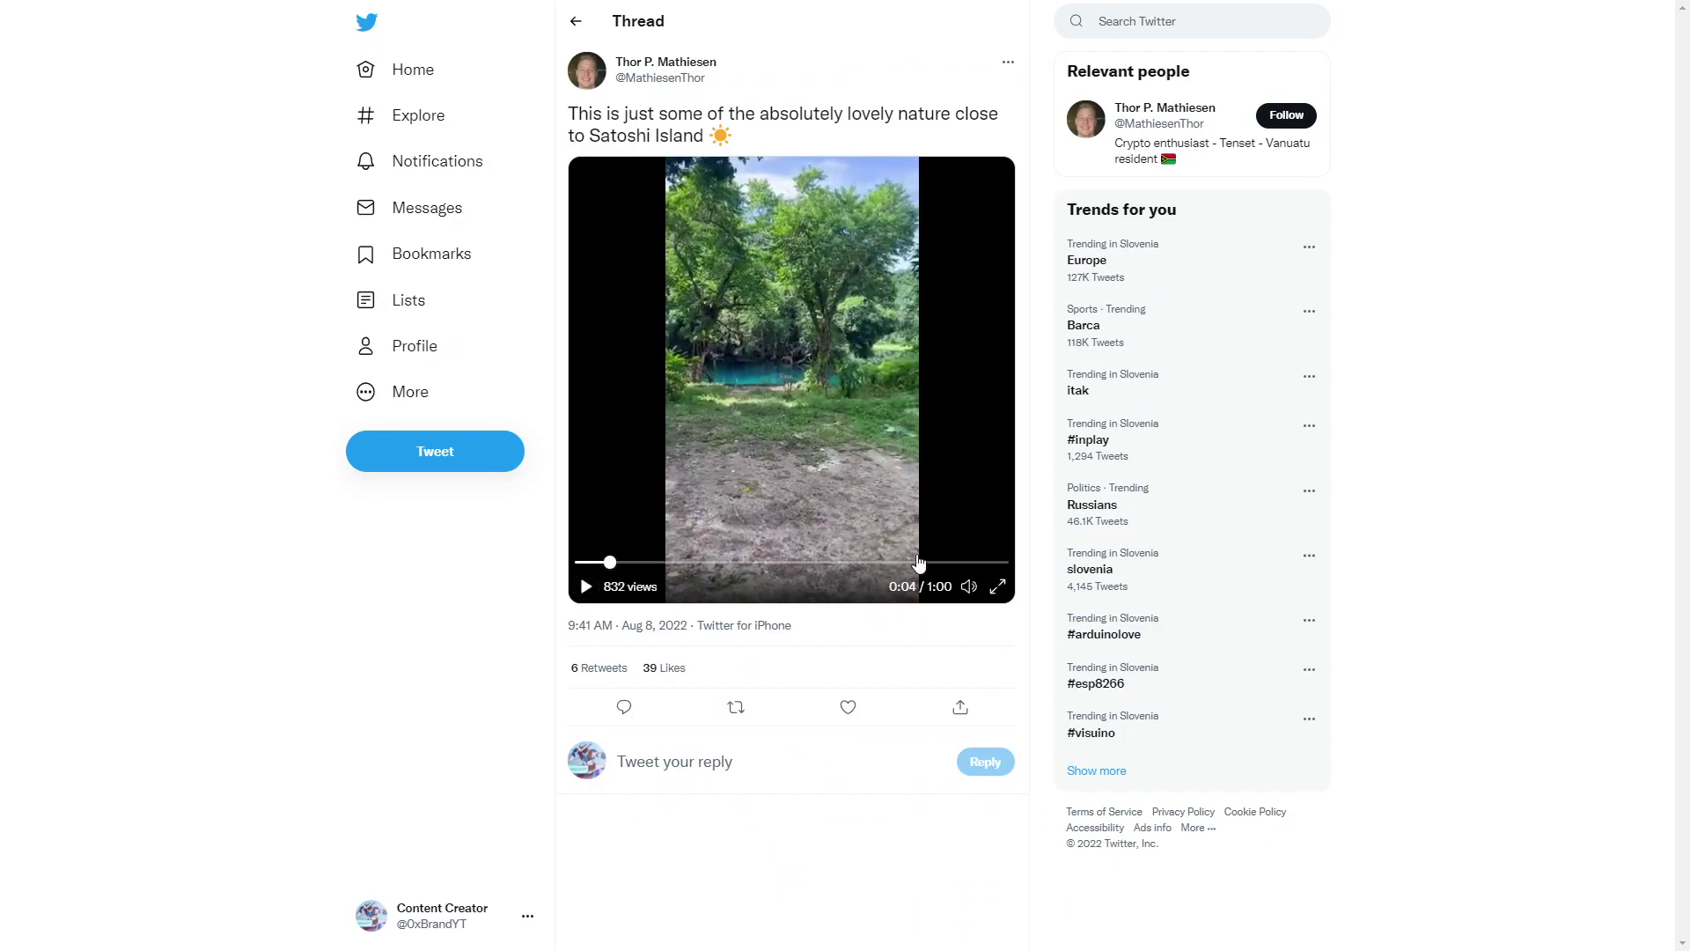
{"action": "left_click", "coordinate": [967, 587]}
Step: View the nature video fullscreen, return it to the thread, and resume playback
{"action": "left_click", "coordinate": [998, 586]}
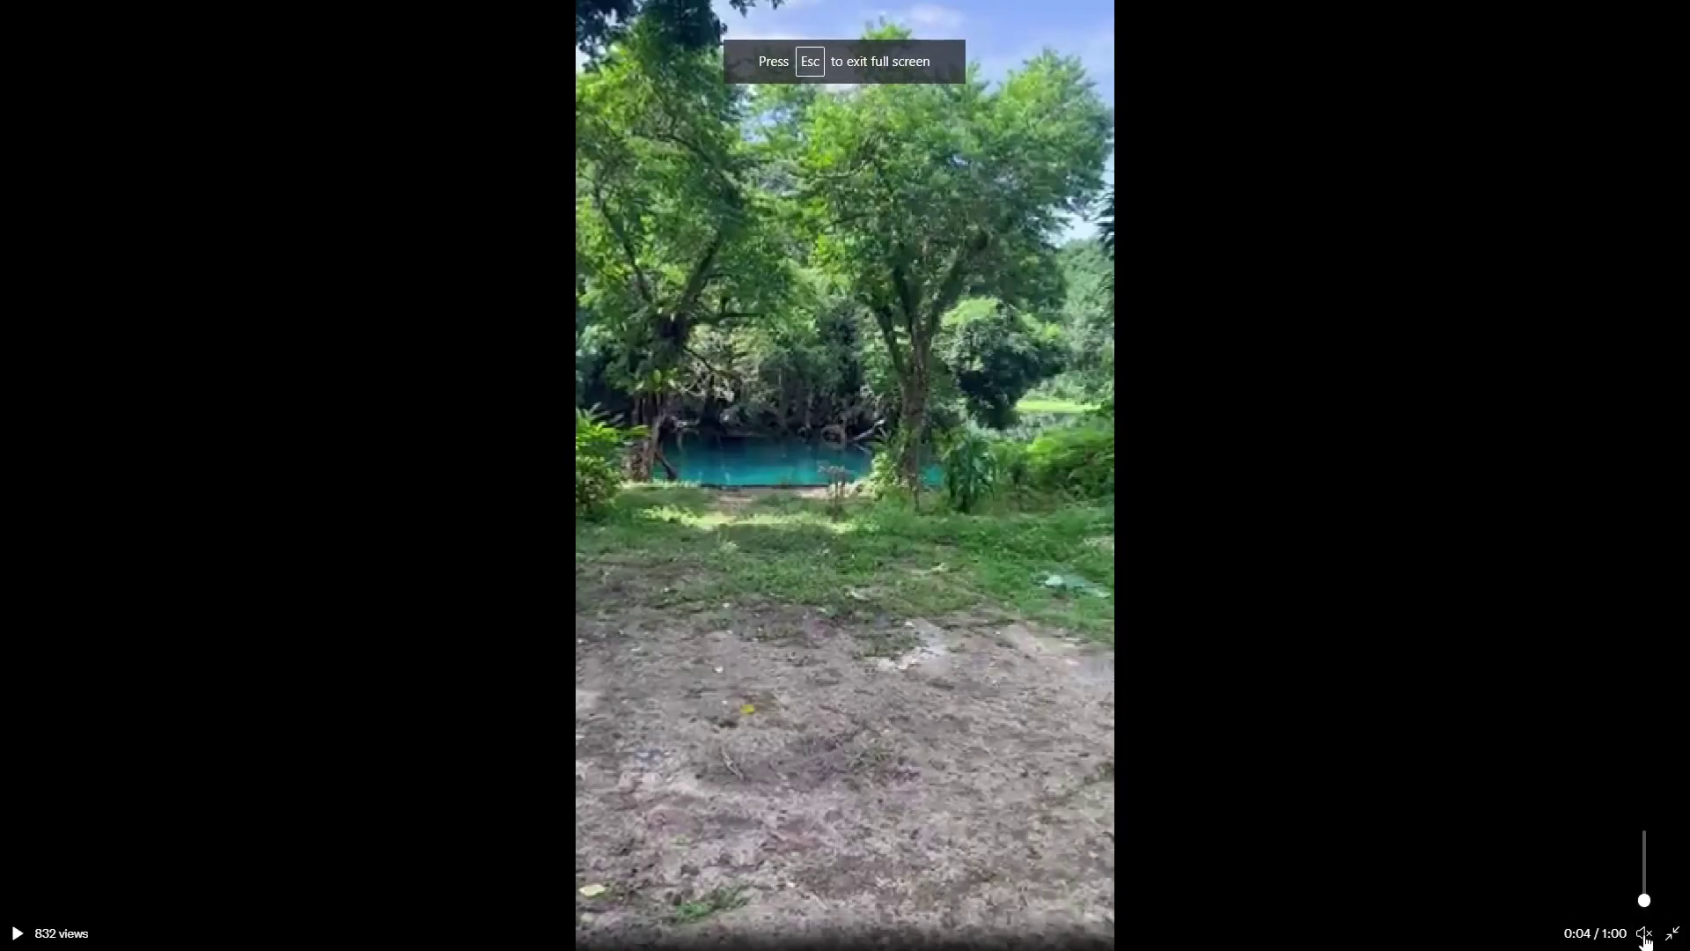
{"action": "left_click", "coordinate": [1672, 933]}
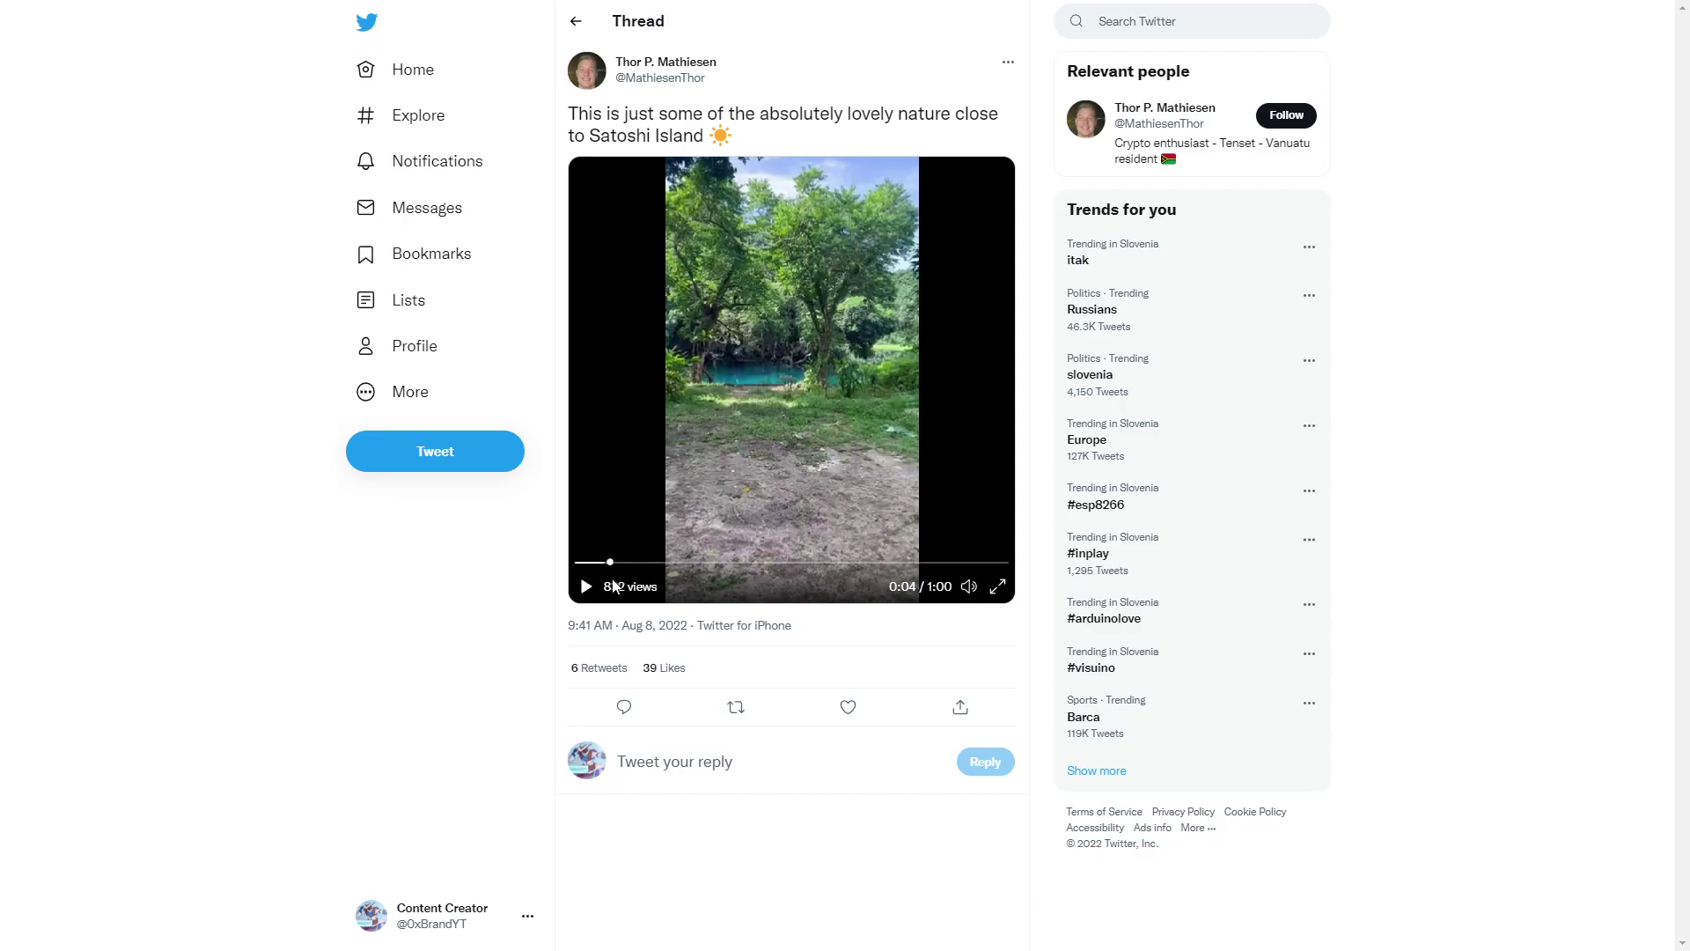
{"action": "left_click", "coordinate": [584, 587]}
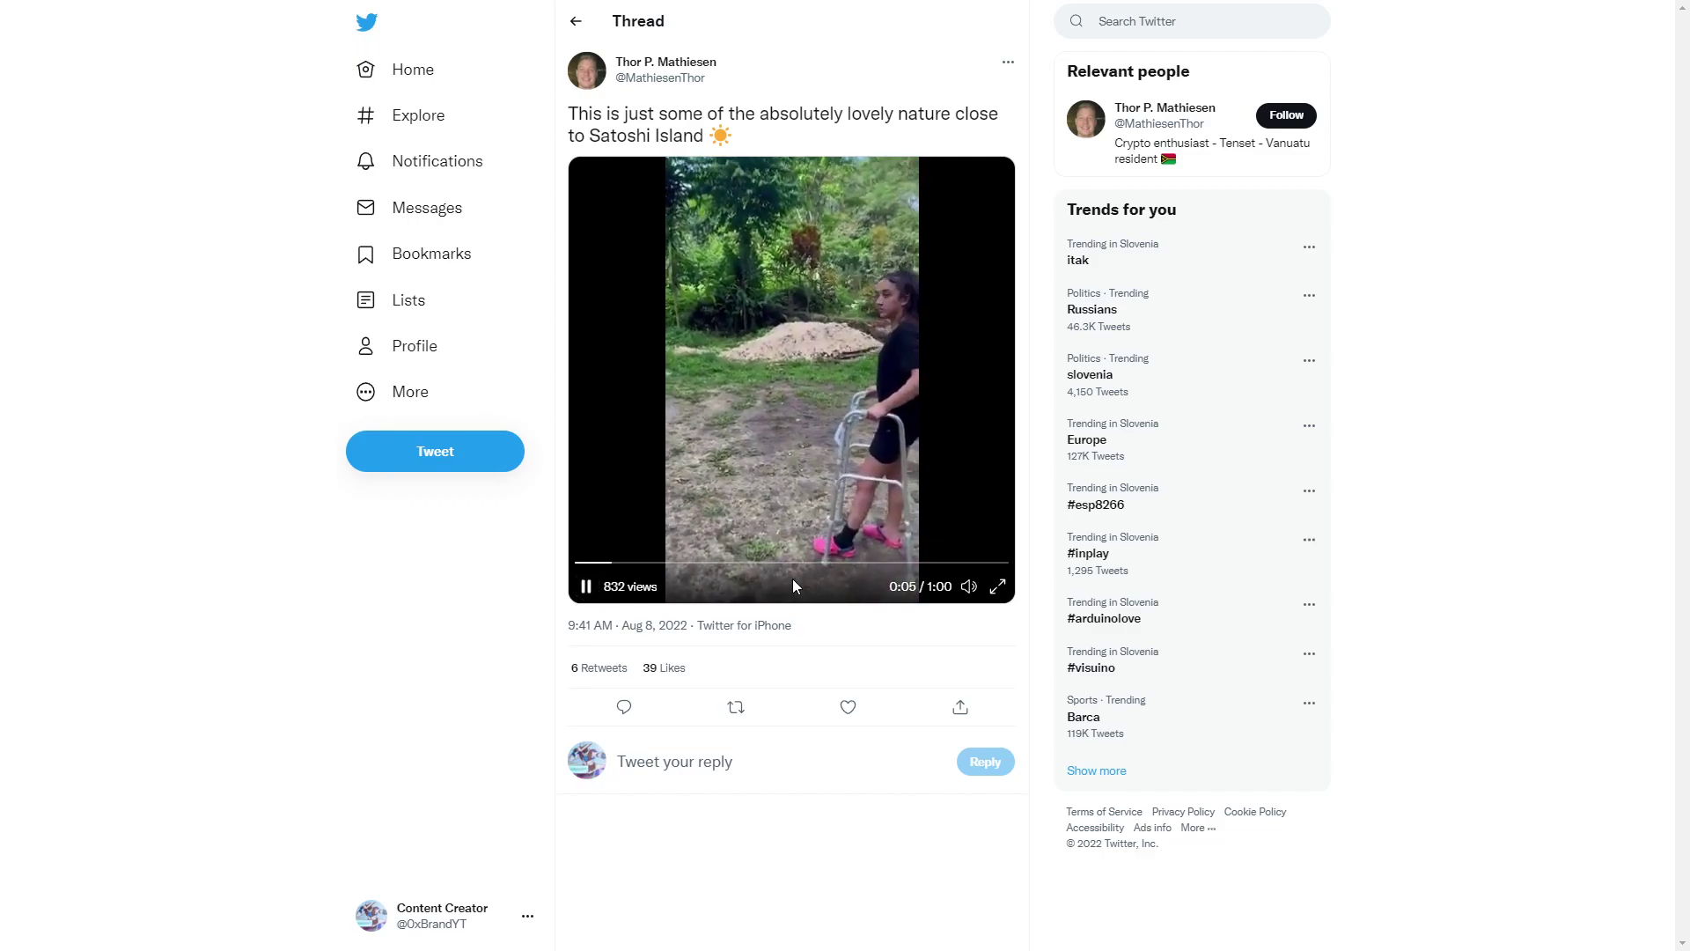
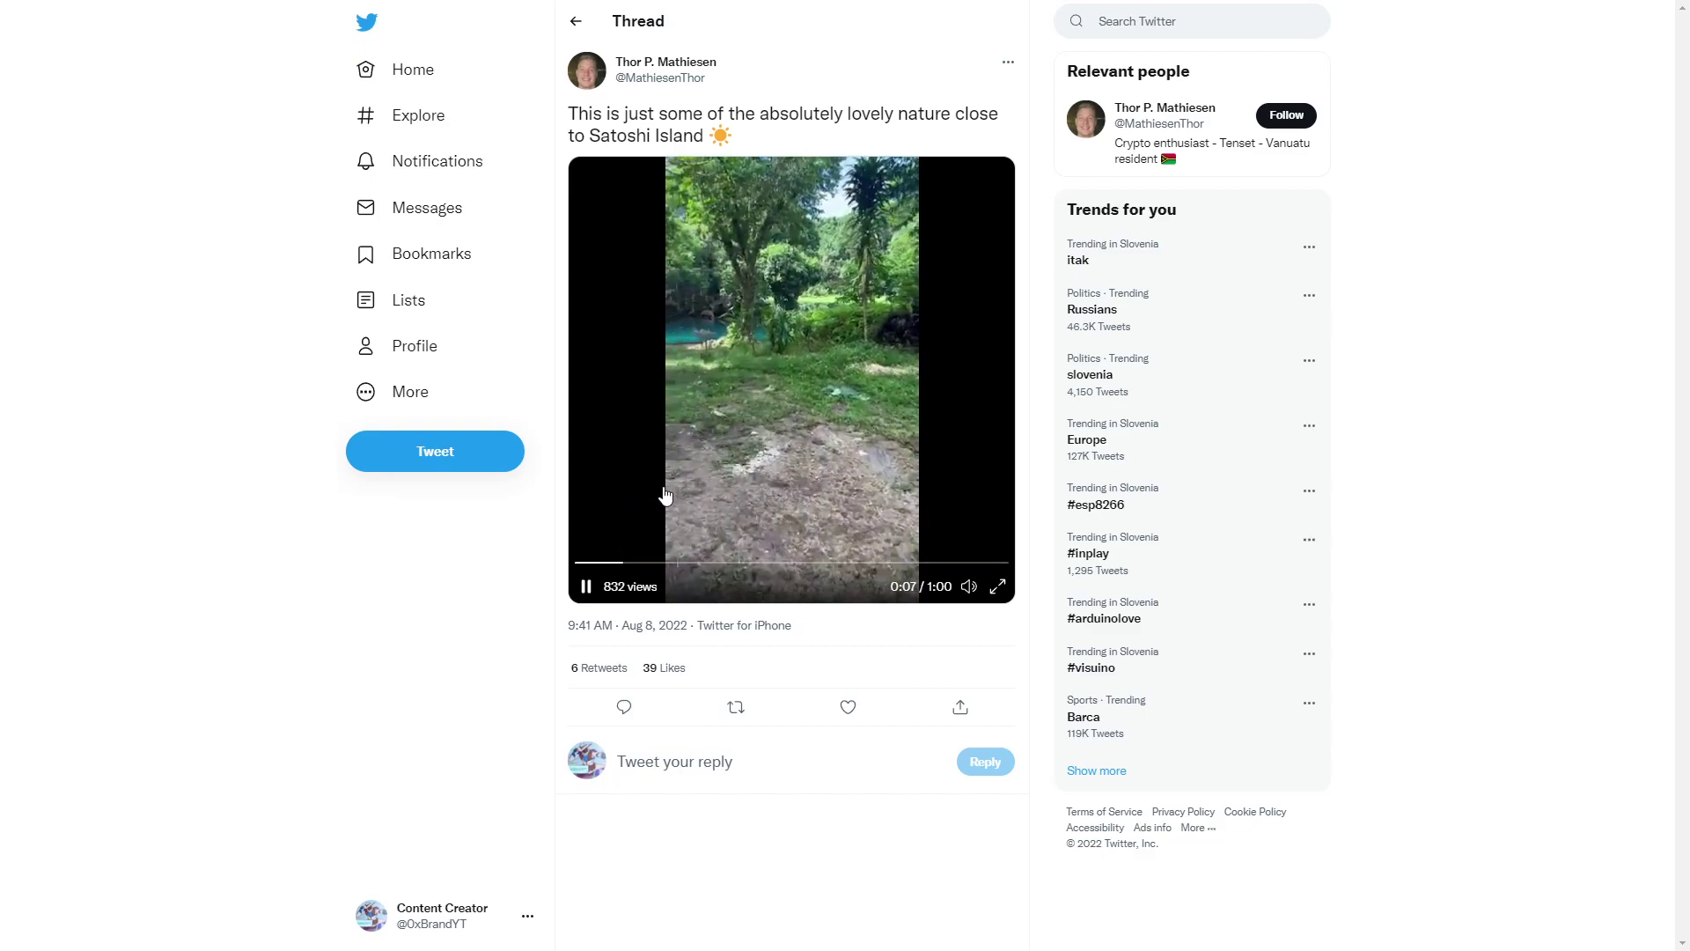
Step: Pause the Satoshi Island nature video in Thor P. Mathiesen's tweet at 0:07
{"action": "left_click", "coordinate": [666, 496]}
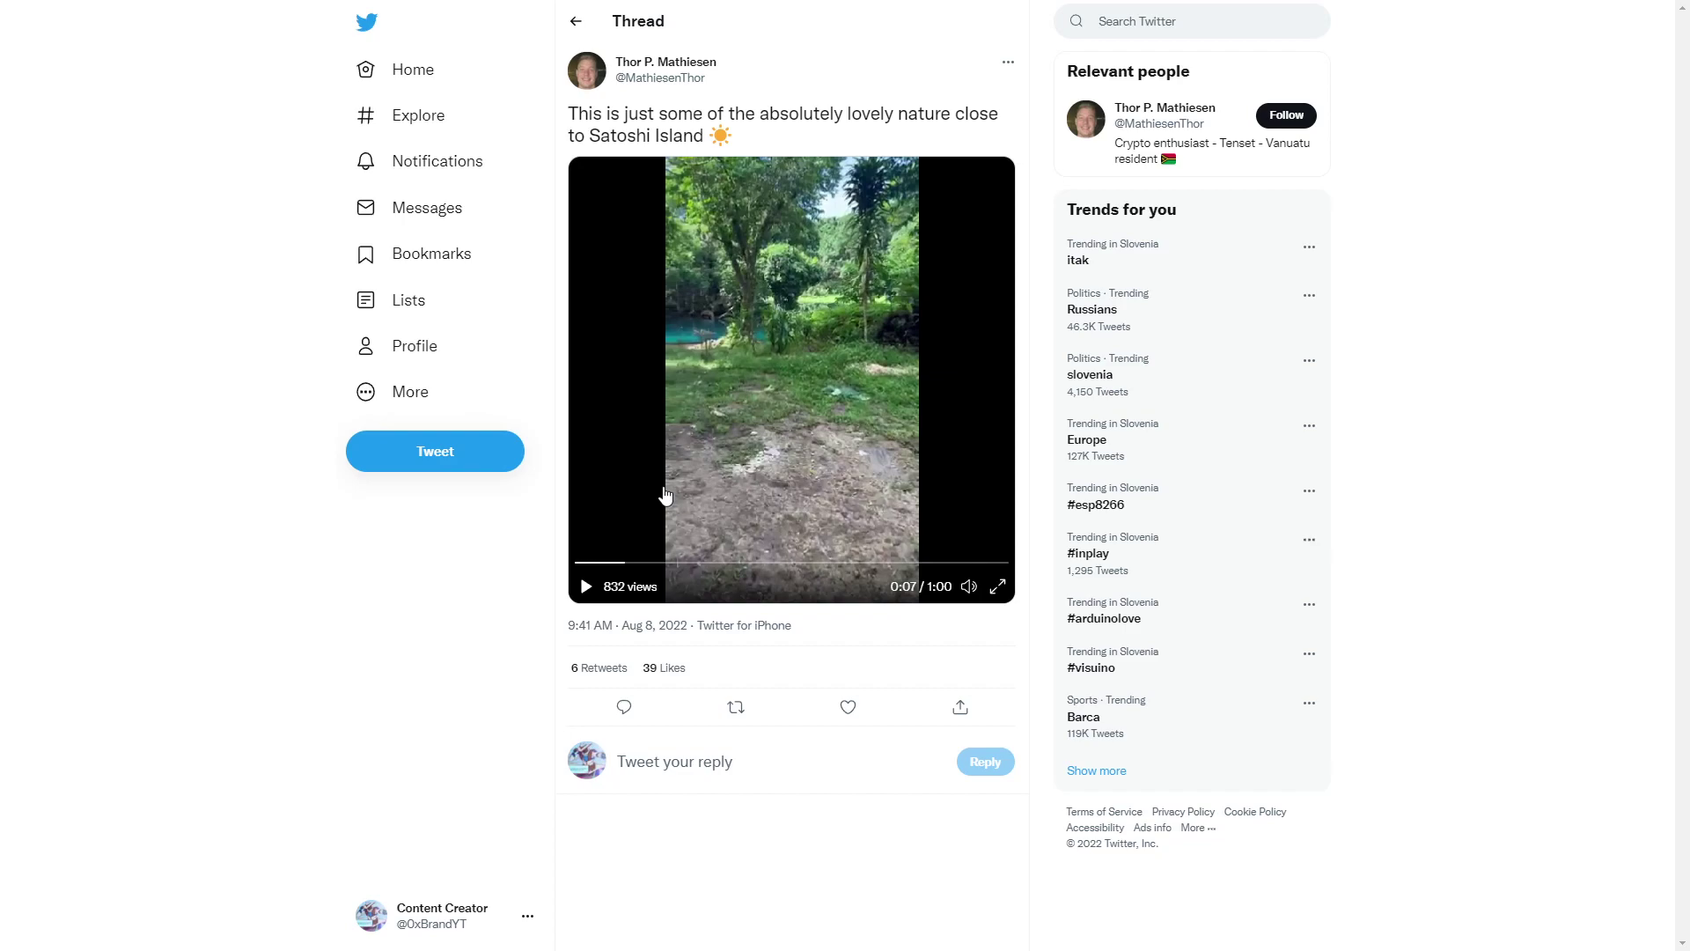